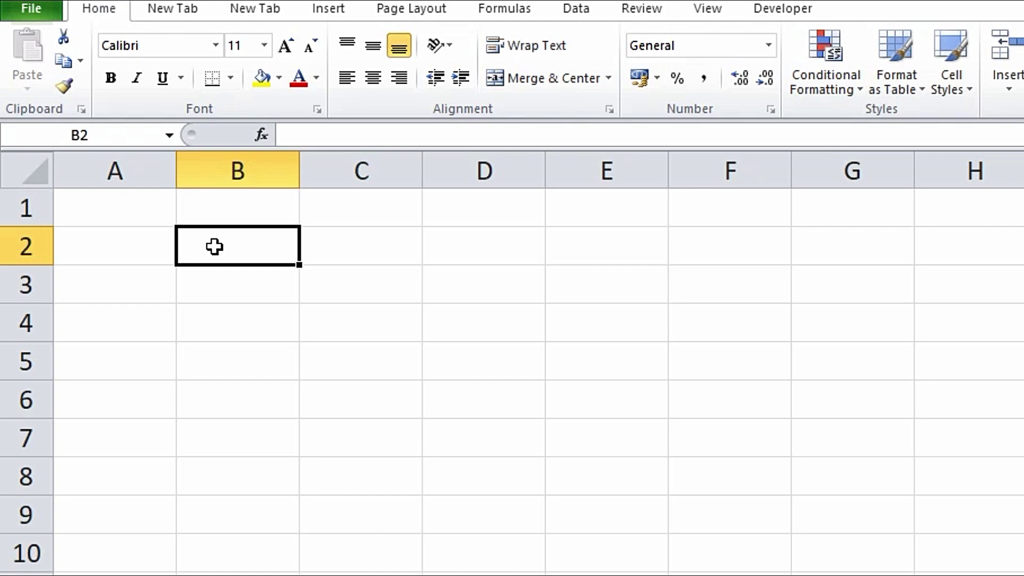
Step: Enter three names into cells B2, B3 and B4
text(Ram)
key(Return)
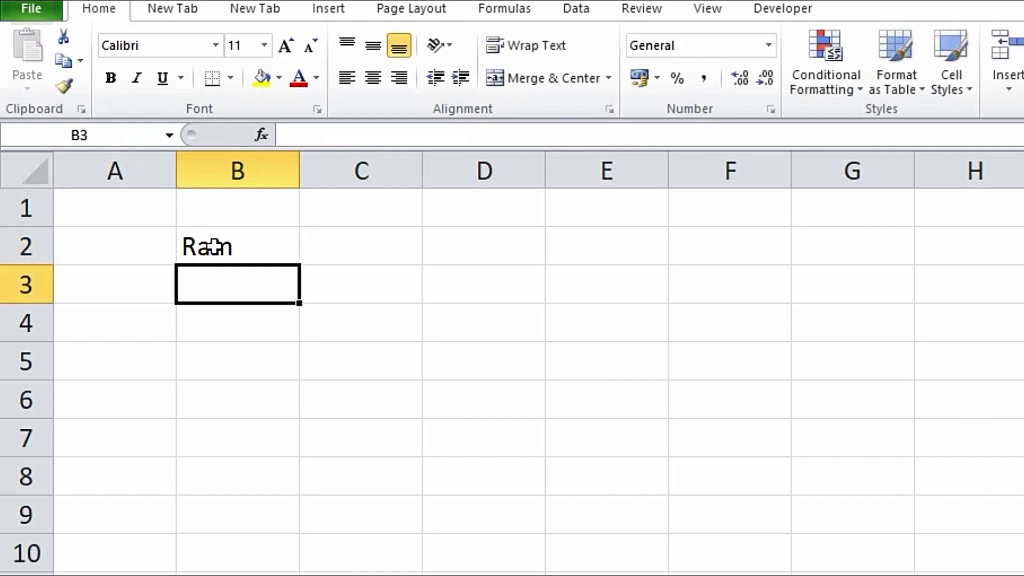
text(Mohan)
key(Return)
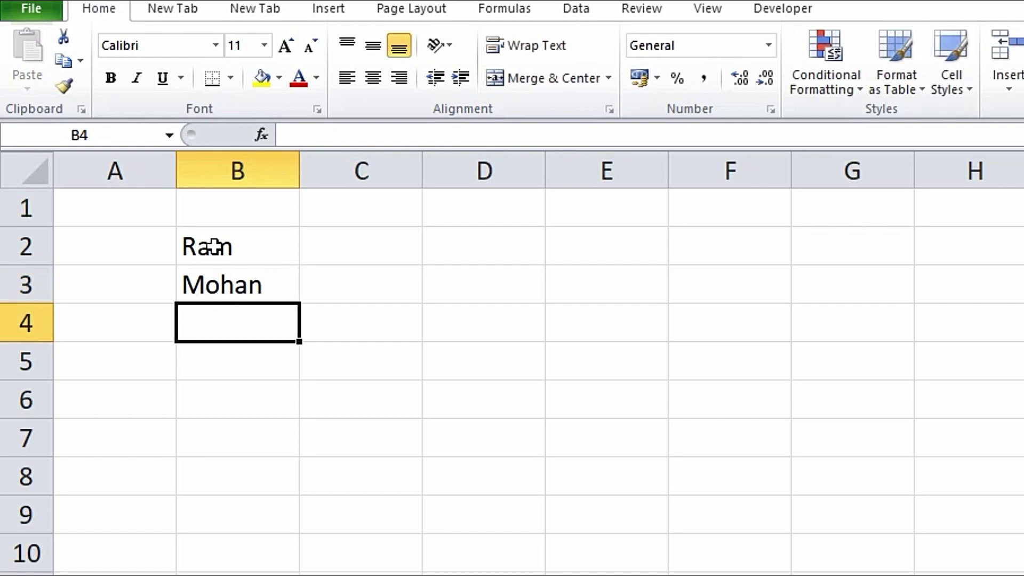
text(Kamal)
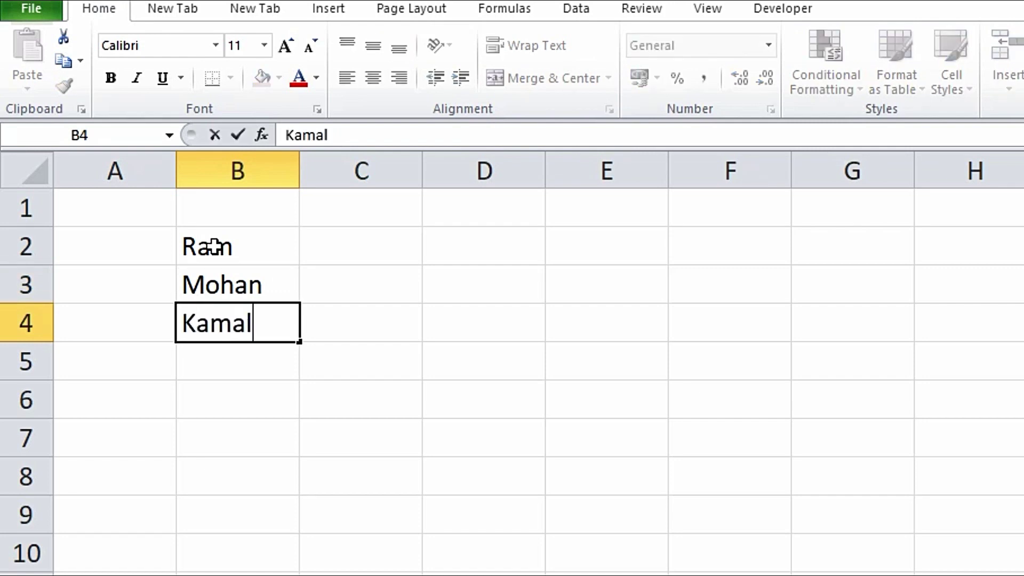
key(Return)
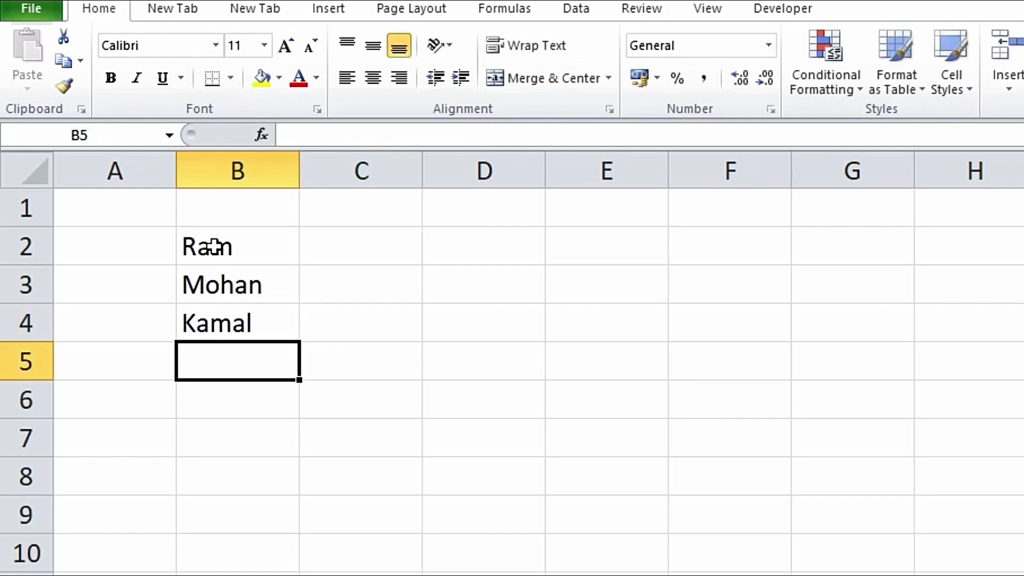
Step: Enter the numbers 11, 15, 7 and 10 into B5:B8
text(11)
key(Return)
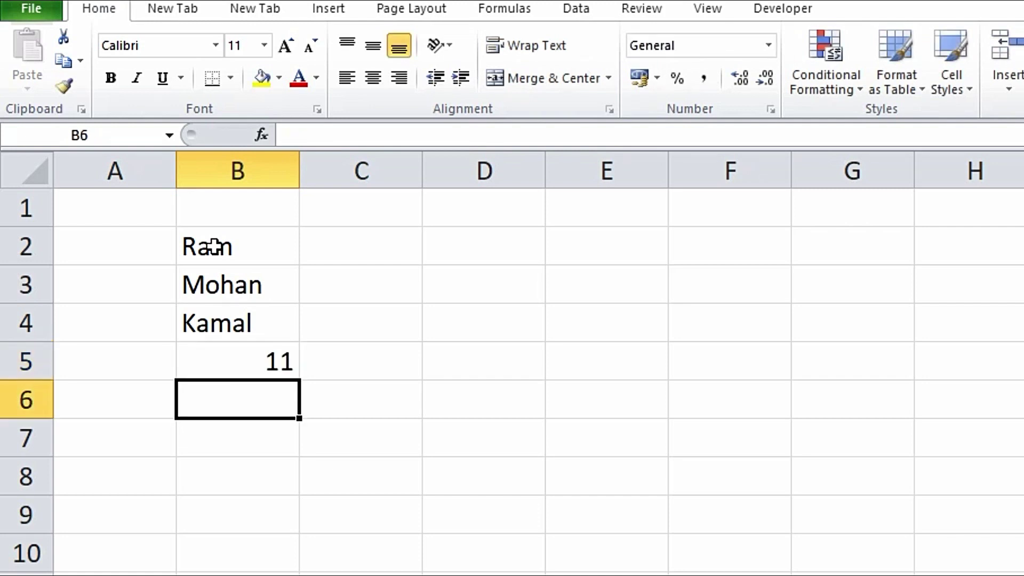
text(15)
key(Return)
text(7)
key(Return)
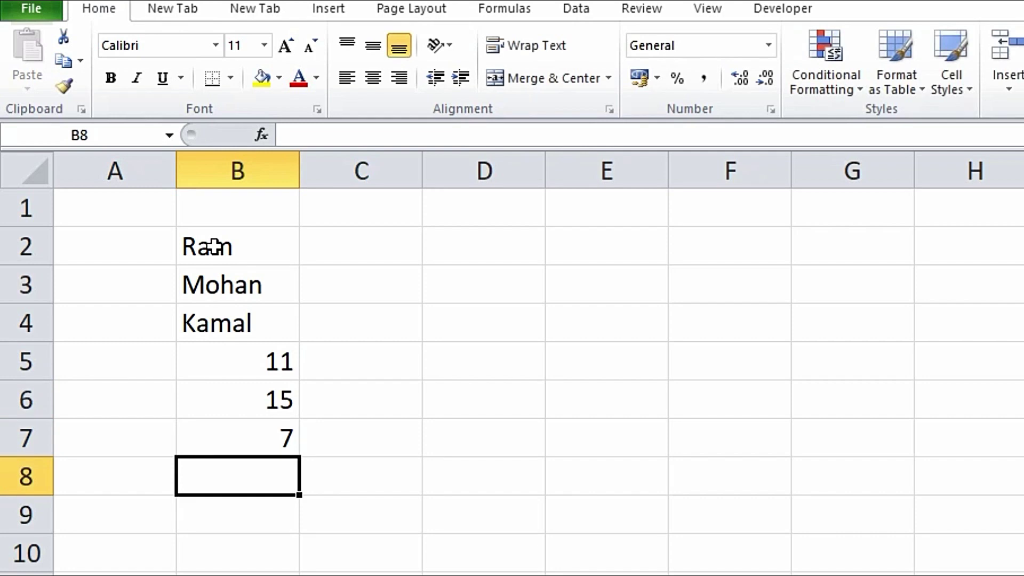
text(10)
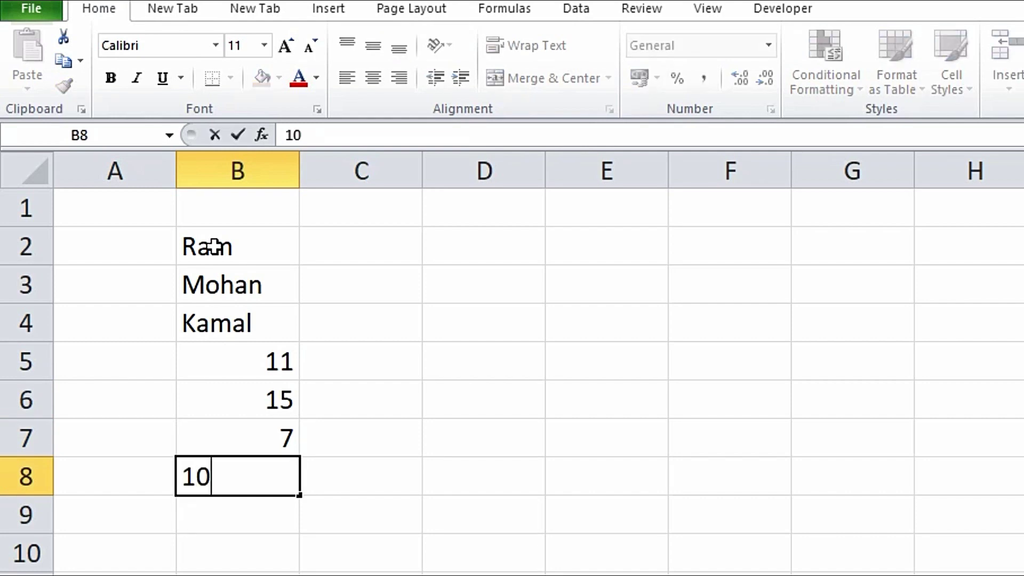
key(Return)
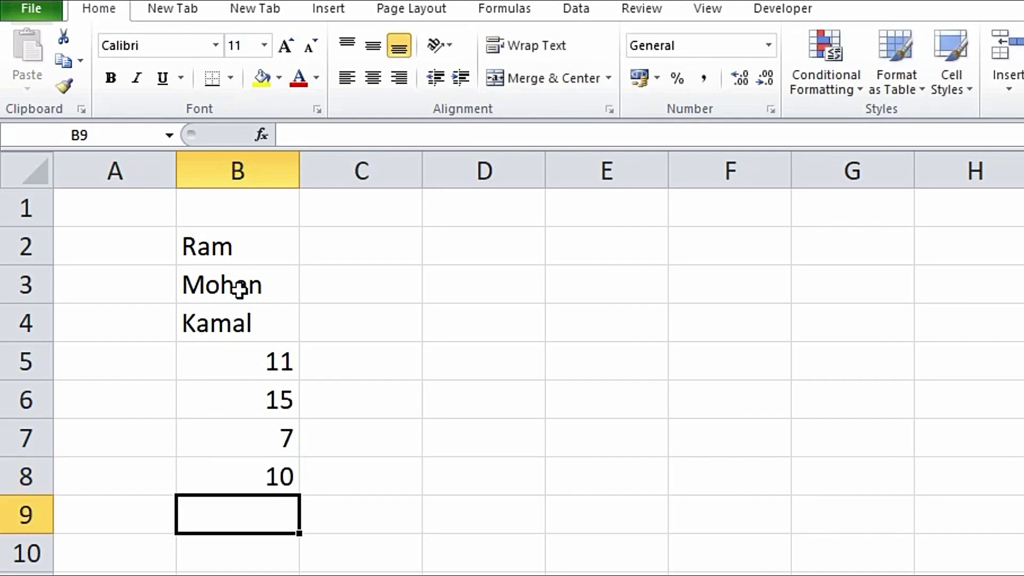
Step: Widen column B by dragging its header border
click(235, 295)
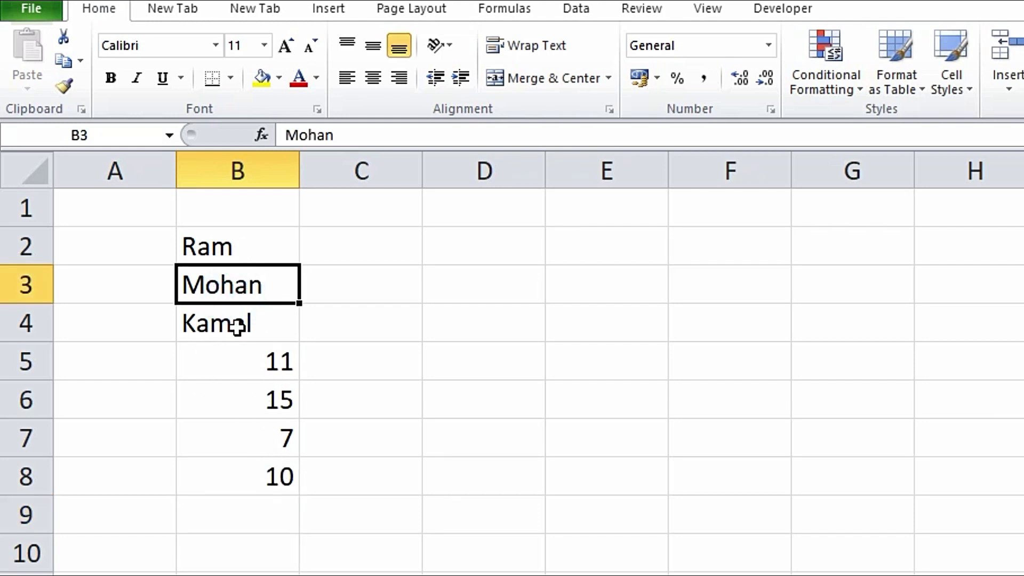
click(235, 247)
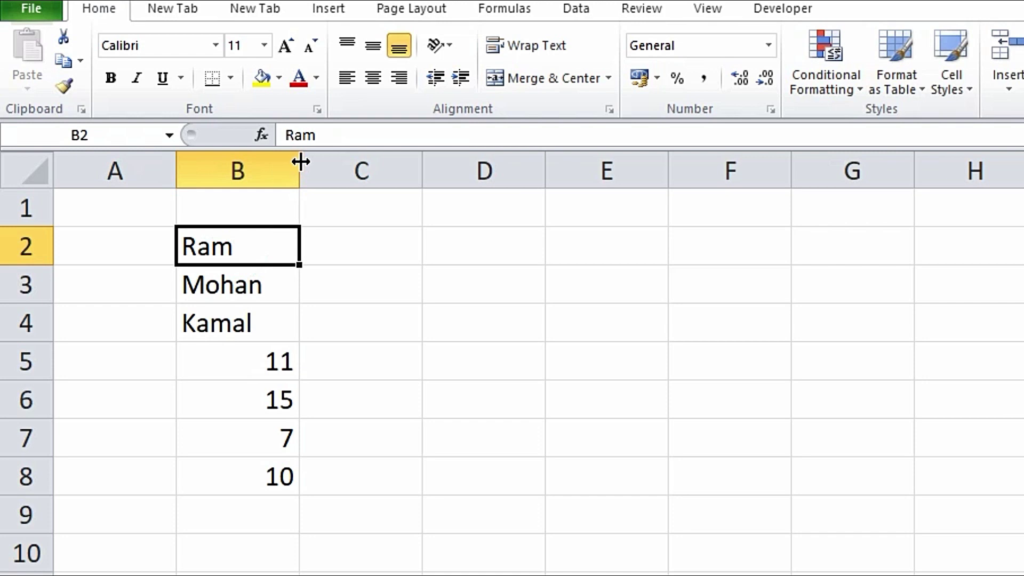
drag(300, 162, 365, 161)
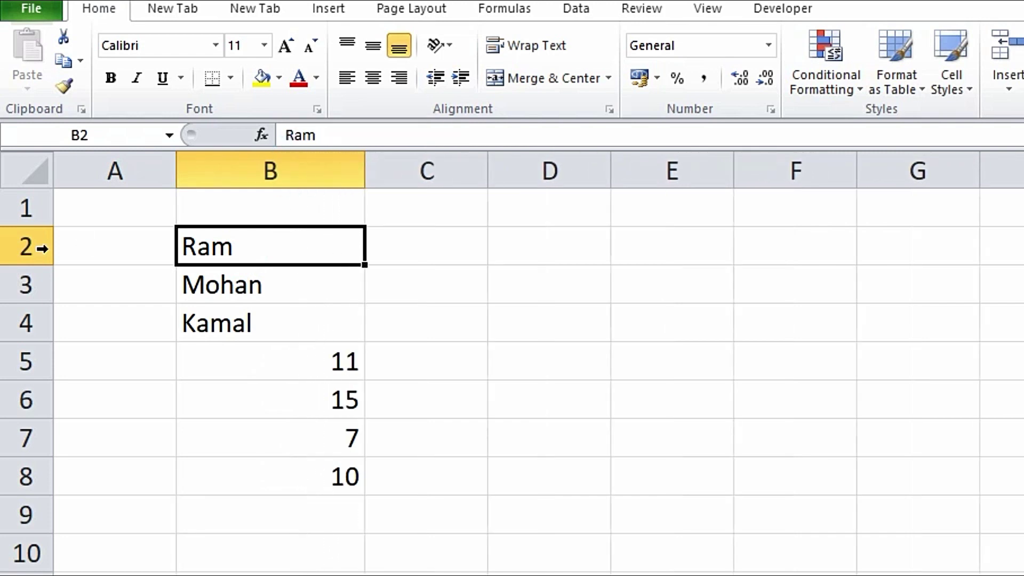
Step: Make row 2 much taller, leaving C2 selected
drag(10, 262, 11, 329)
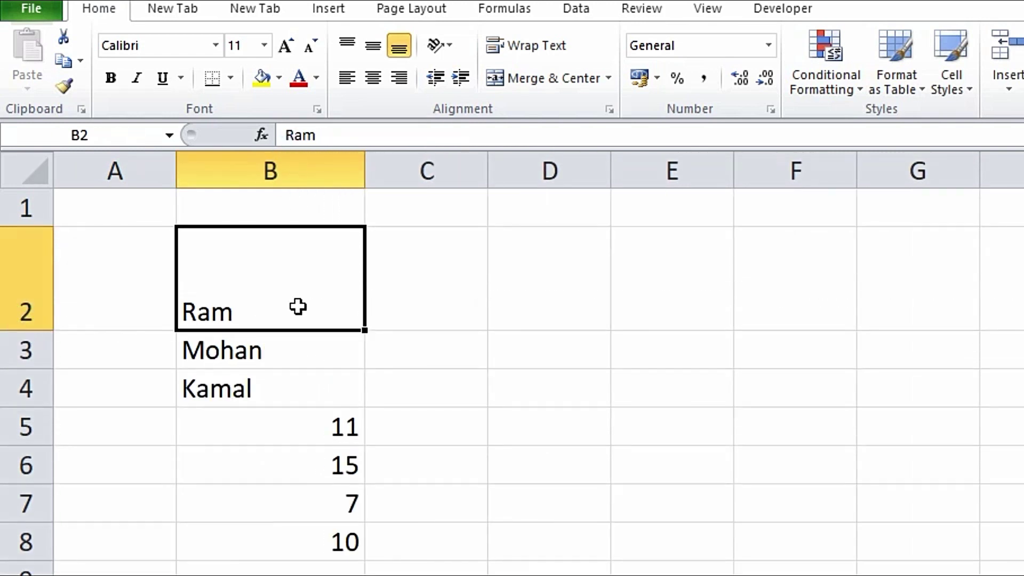
click(264, 293)
key(Right)
Step: Format the name in B2 as bold italic, ending with both applied via Ctrl+B and Ctrl+I
click(262, 304)
click(108, 76)
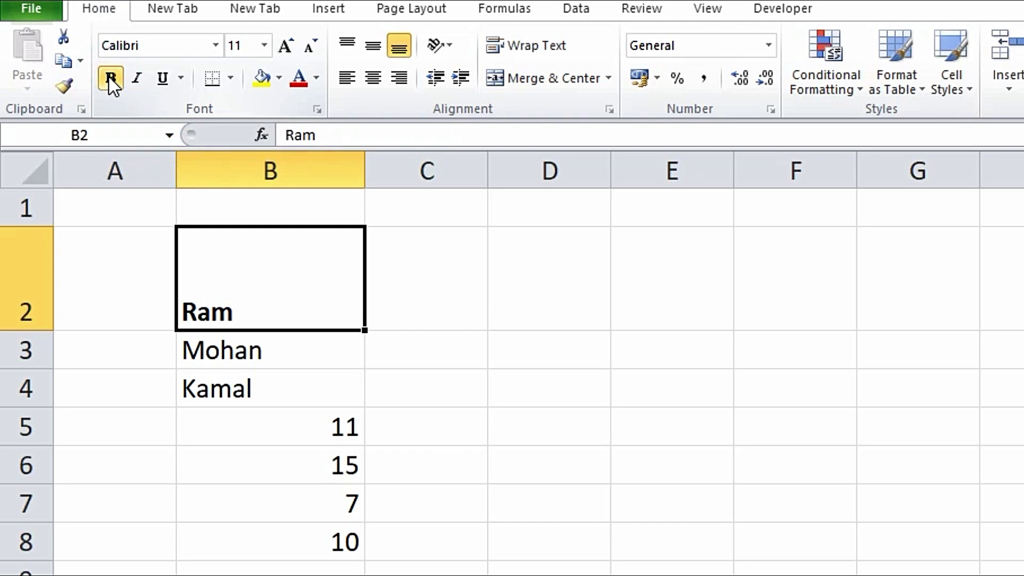
click(108, 77)
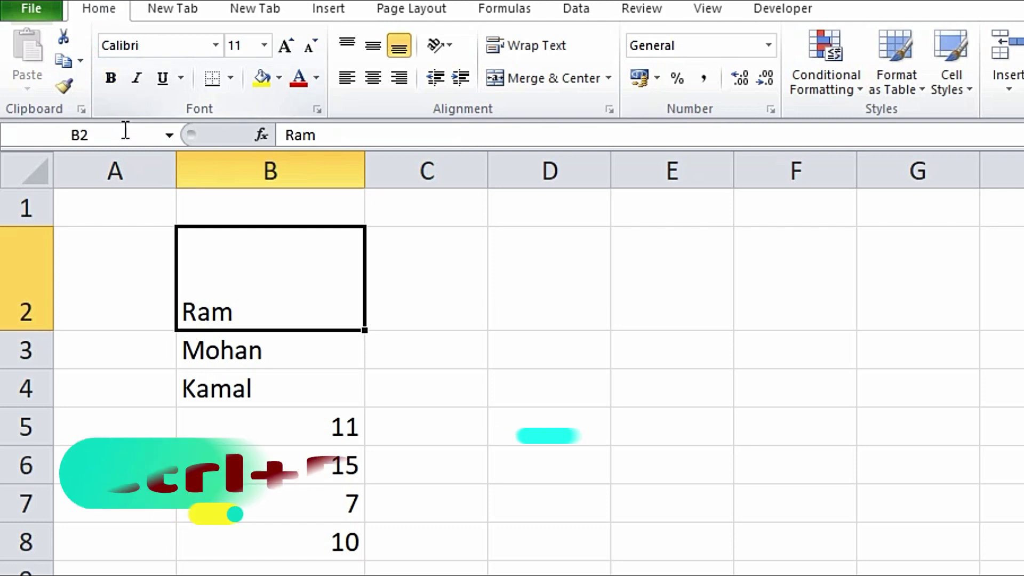
key(ctrl+b)
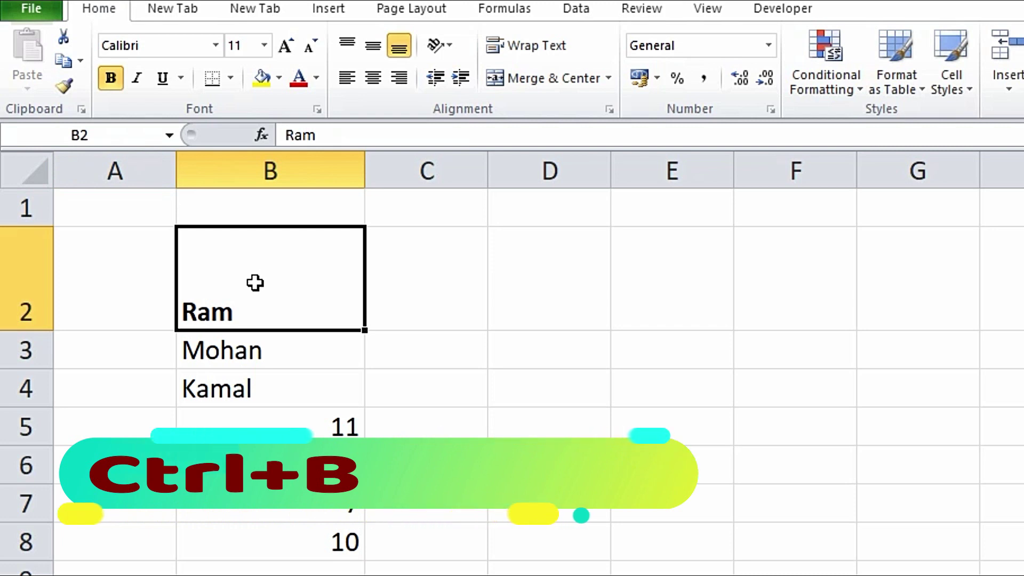
click(140, 79)
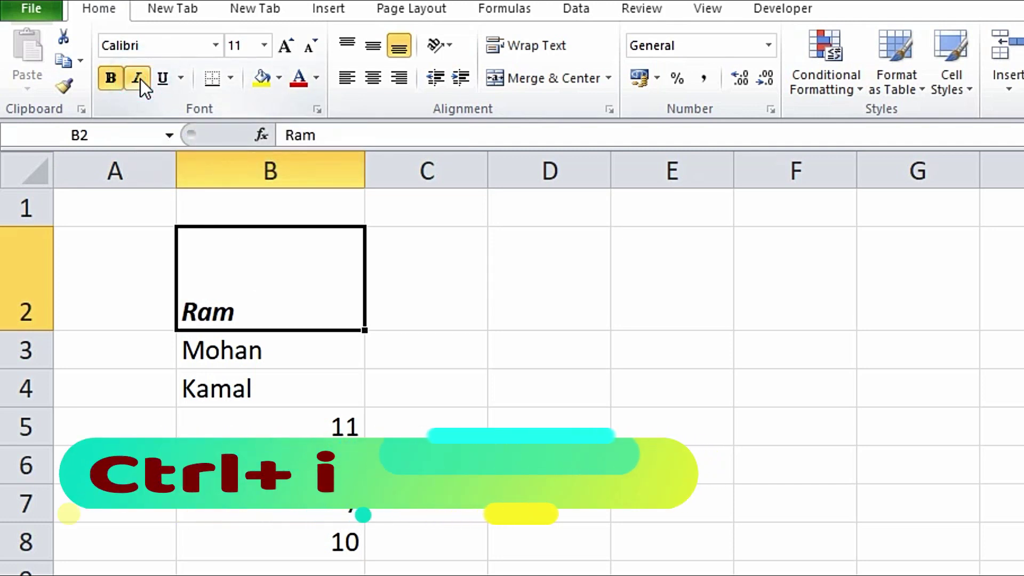
key(ctrl+i)
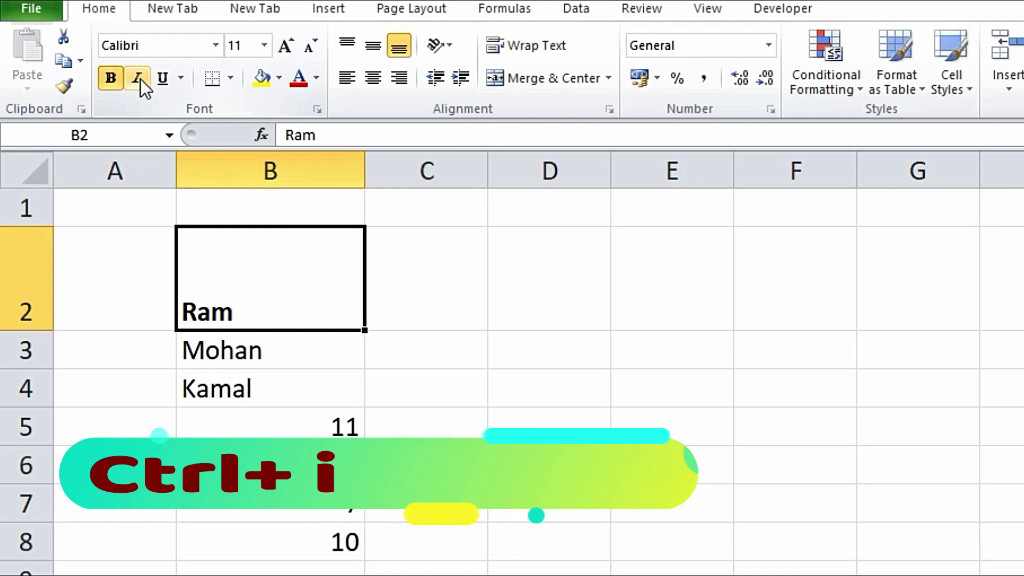
key(ctrl+i)
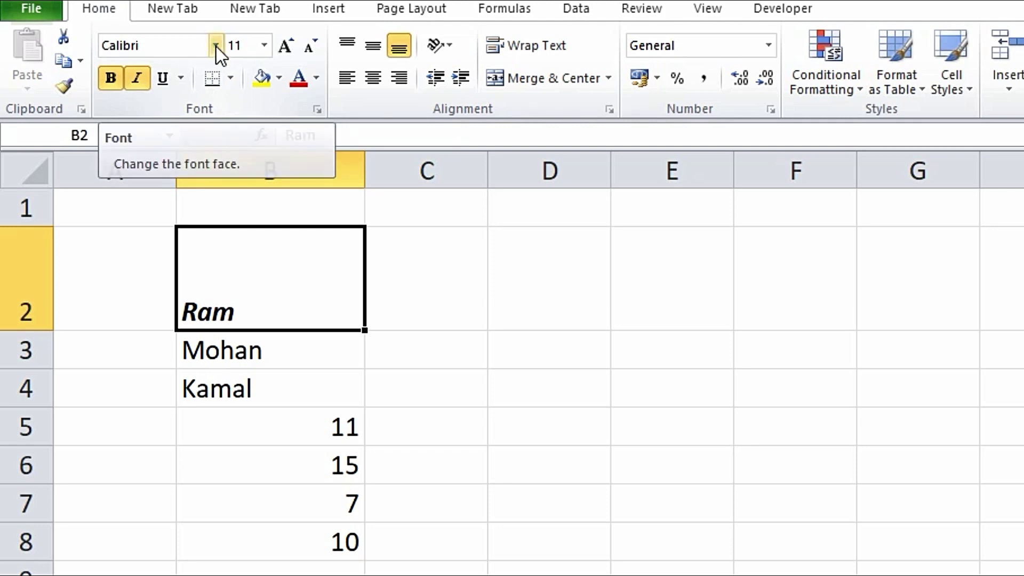
Step: Set the font of the bold italic name in B2 to Impact
click(216, 46)
drag(405, 95, 395, 264)
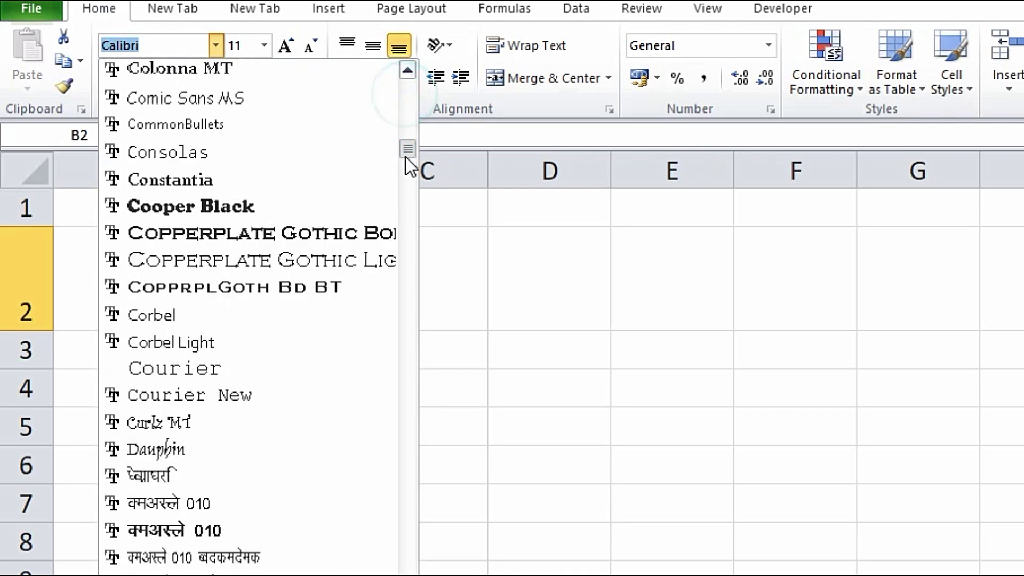
scroll(378, 340, down, 15)
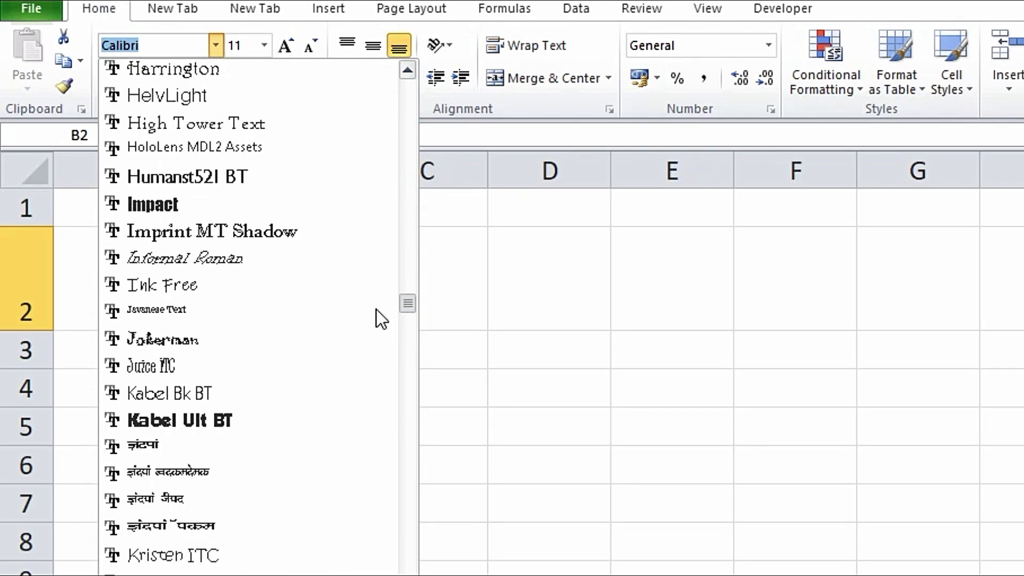
click(150, 199)
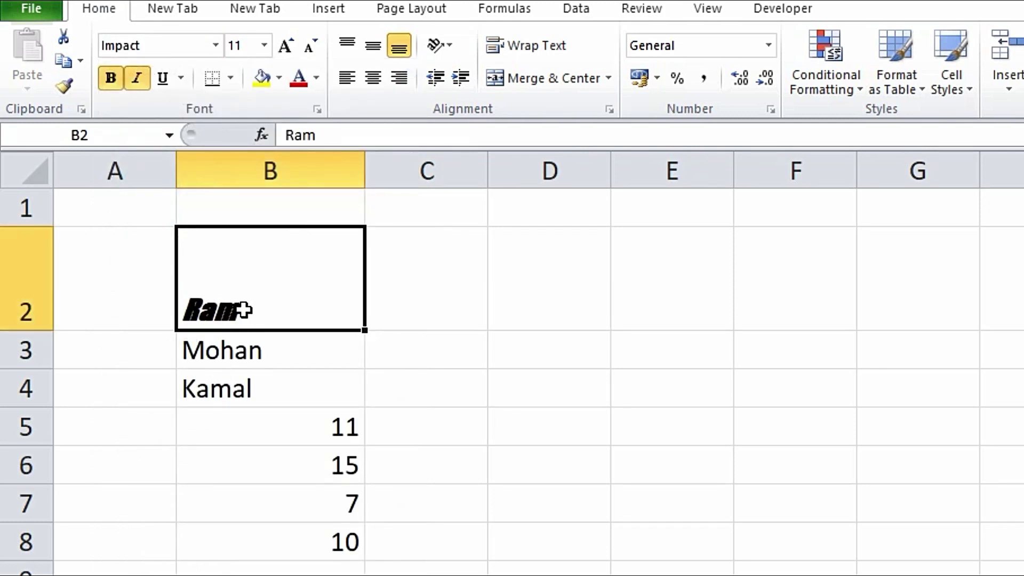
Step: Set the B2 text to size 20, briefly enlarging it to 26 and shrinking back
click(265, 46)
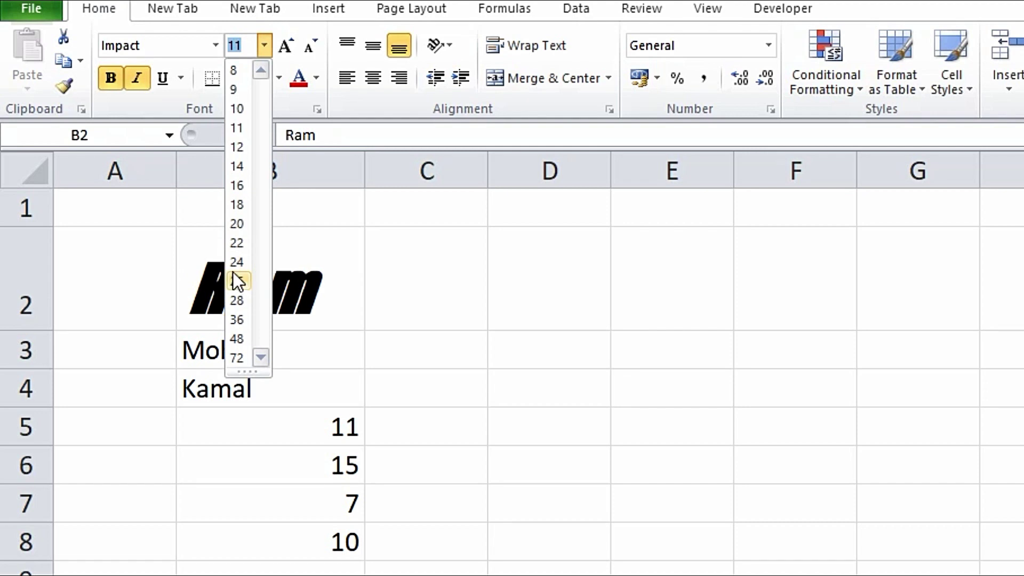
click(236, 224)
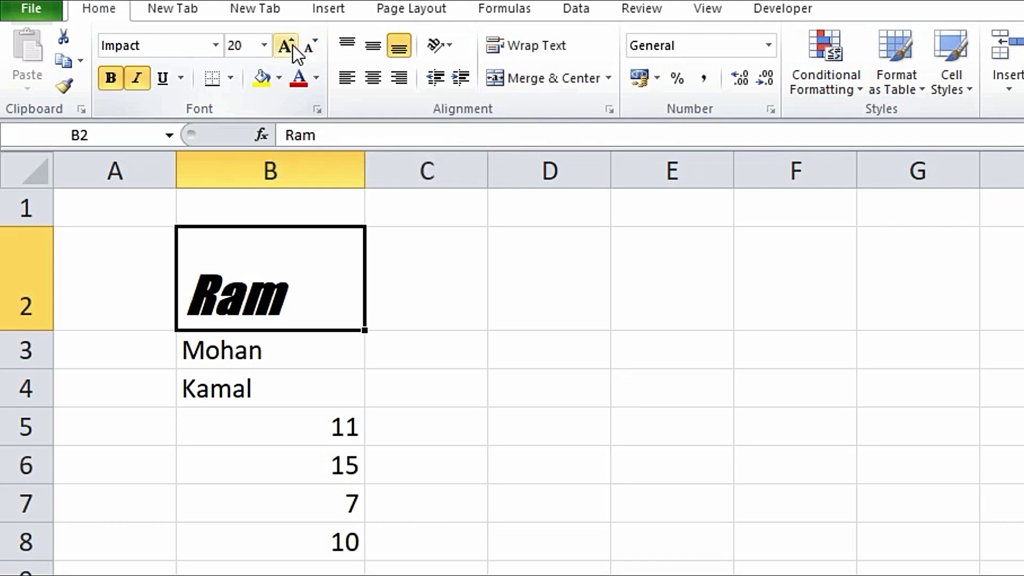
click(288, 46)
click(288, 46)
click(288, 46)
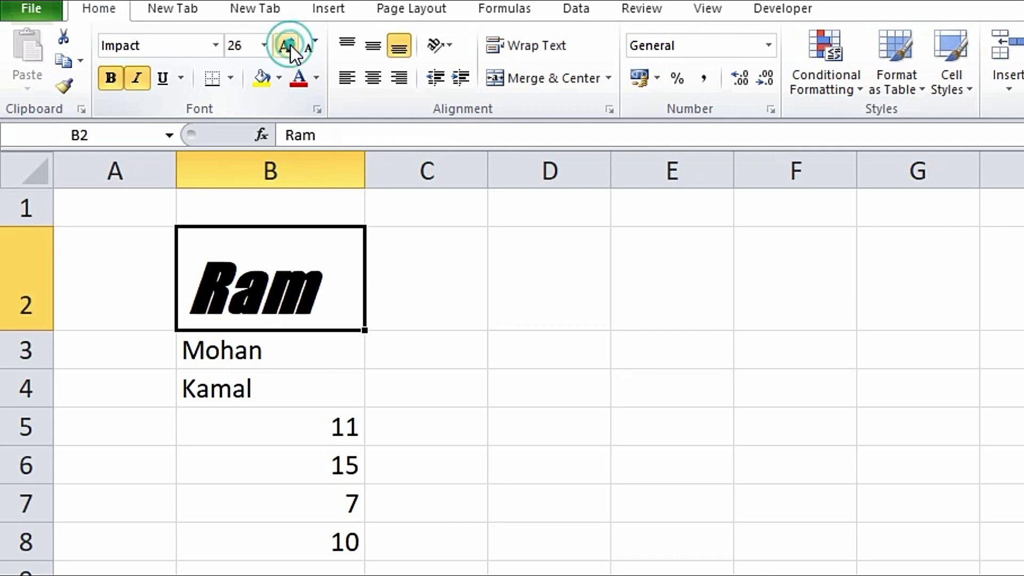
click(315, 51)
click(314, 50)
click(314, 50)
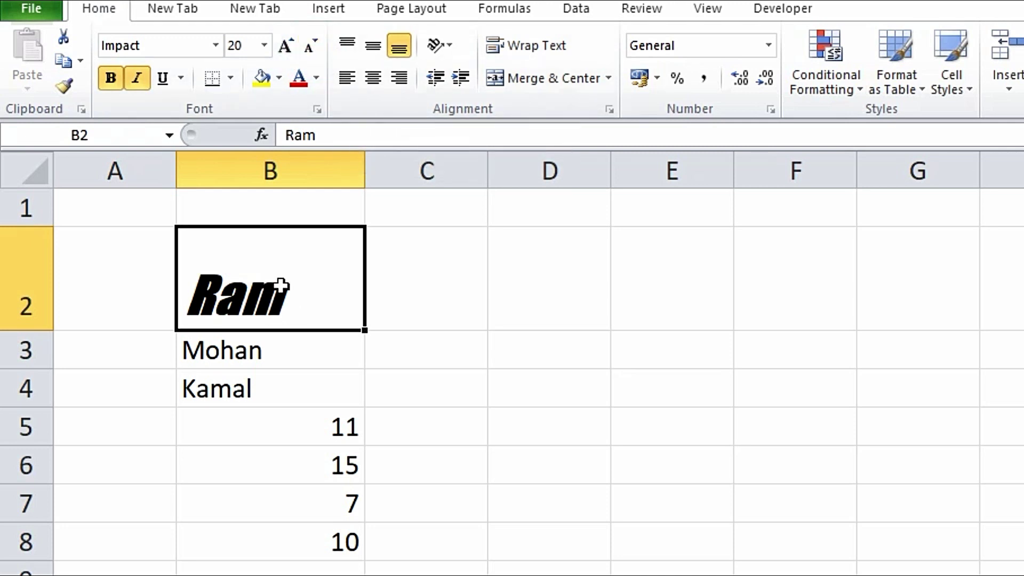
Step: Center the B2 name horizontally and vertically after trying top, middle and bottom alignment
click(346, 47)
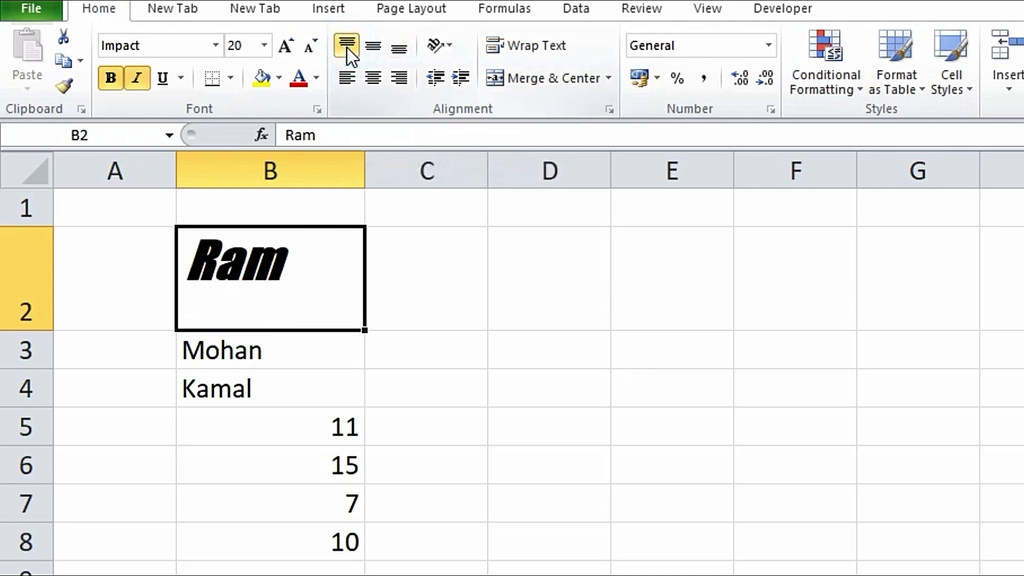
click(376, 49)
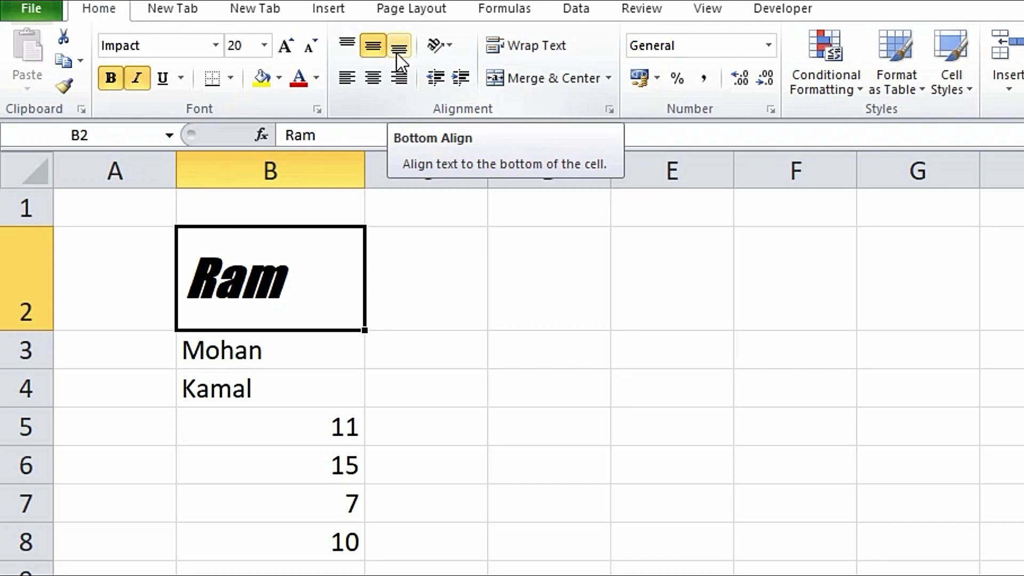
click(397, 48)
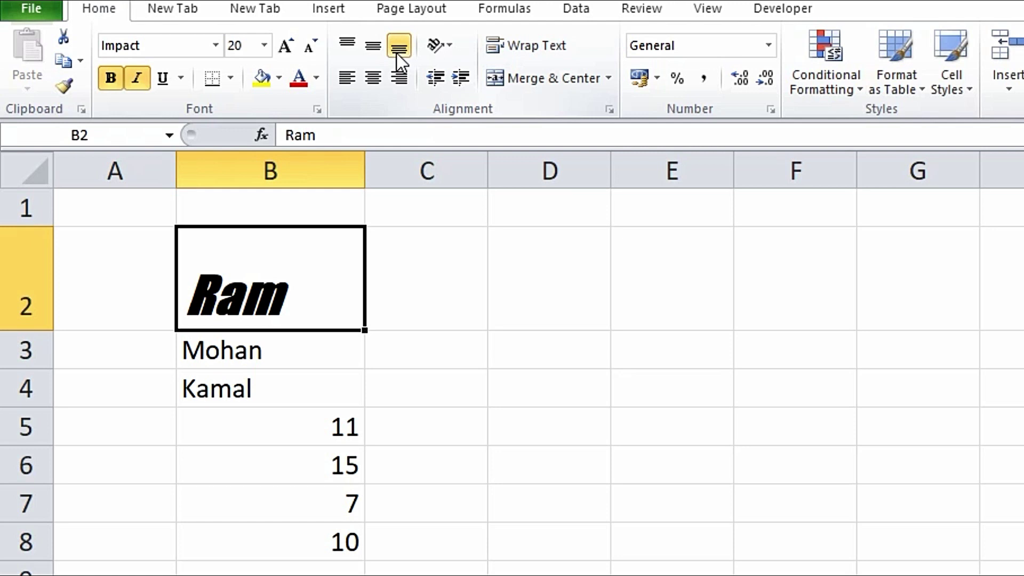
click(377, 81)
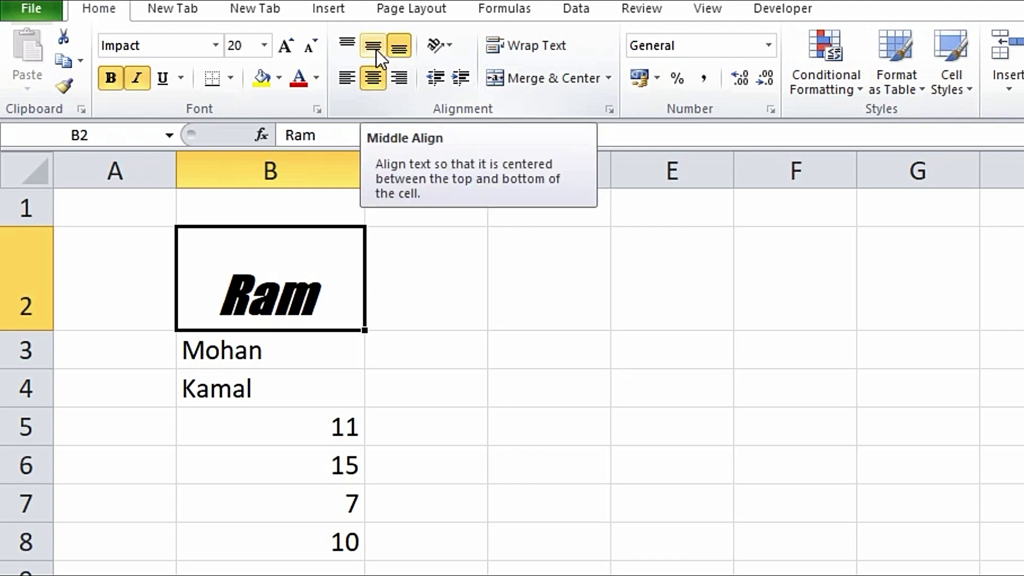
click(376, 49)
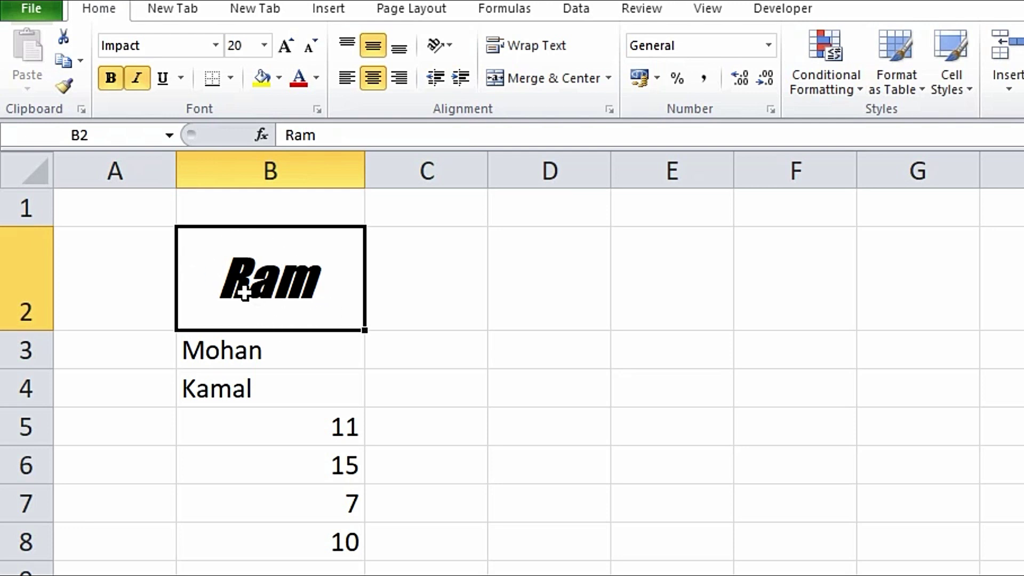
Step: Fill cell B2 with a yellow background
click(368, 282)
click(360, 284)
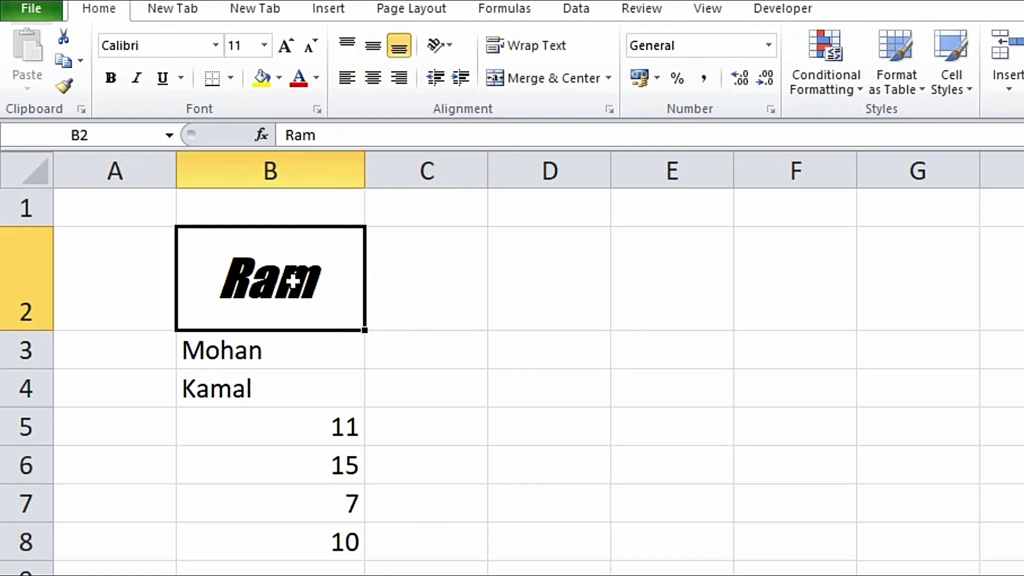
click(278, 80)
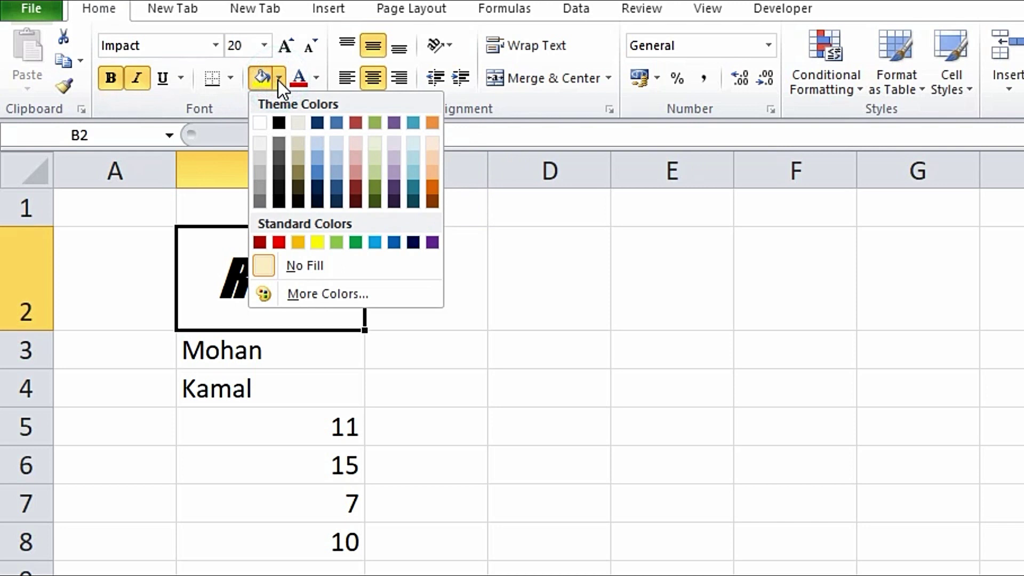
click(317, 243)
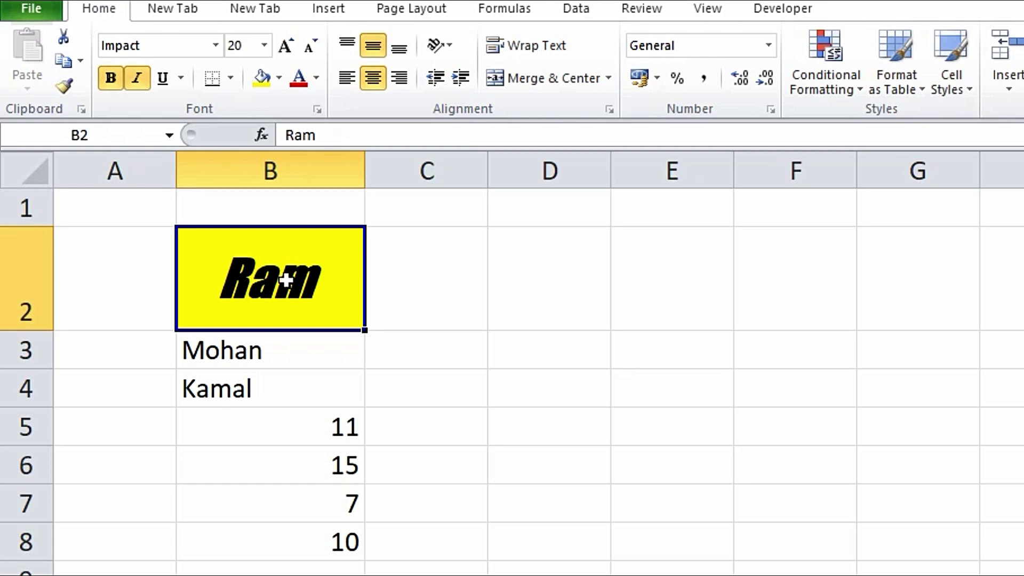
Step: Make the B2 text red and deselect the cell to check the colours
click(316, 78)
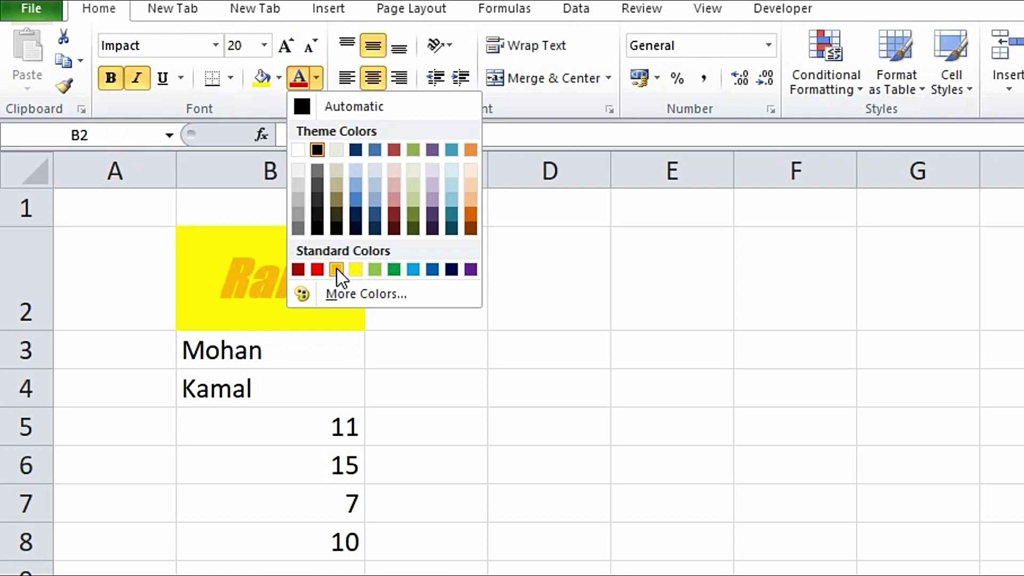
click(319, 268)
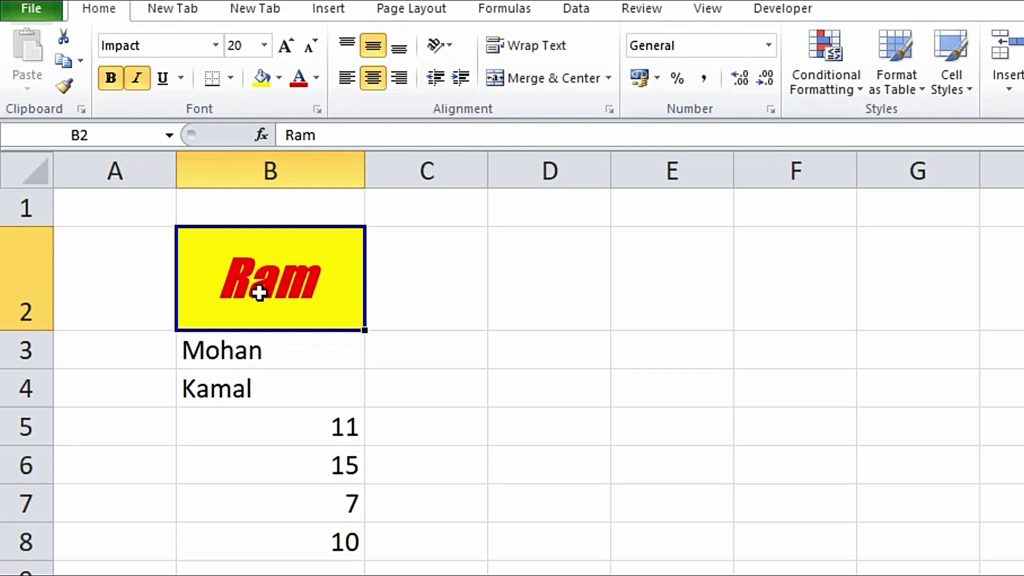
click(436, 270)
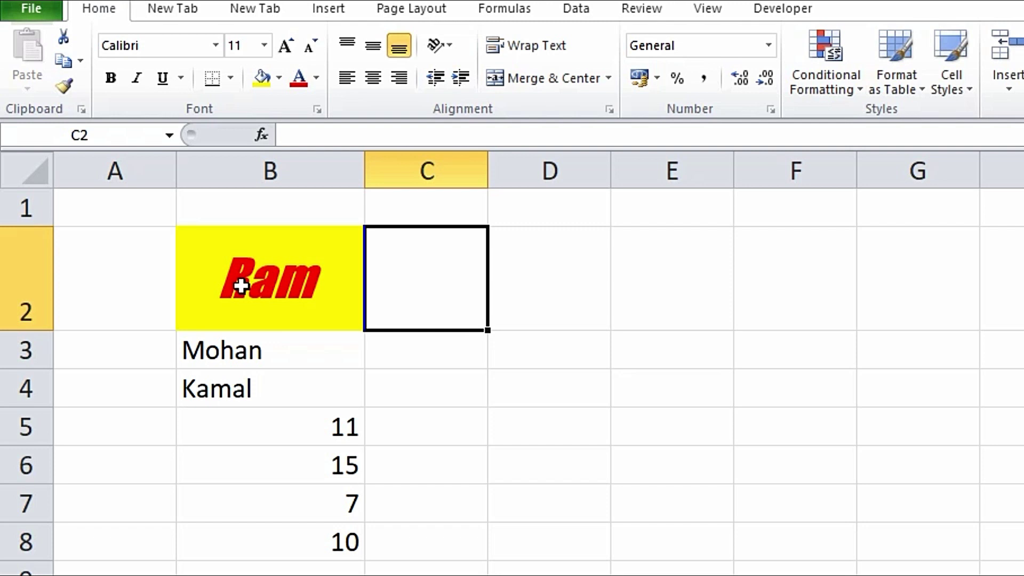
Step: Use Format Painter to copy B2's yellow, red bold italic Impact styling onto the 11 in B5
click(241, 286)
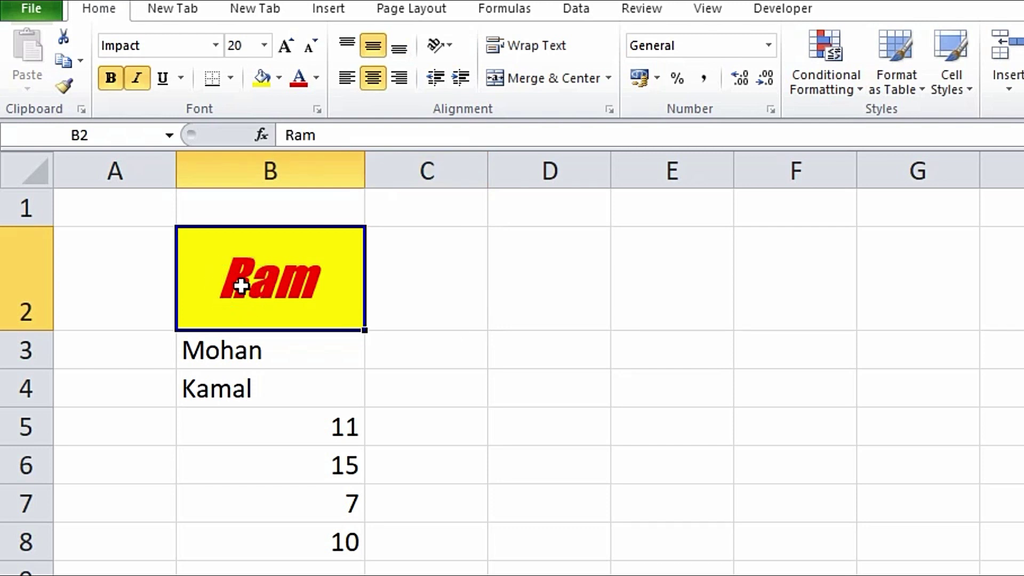
click(63, 88)
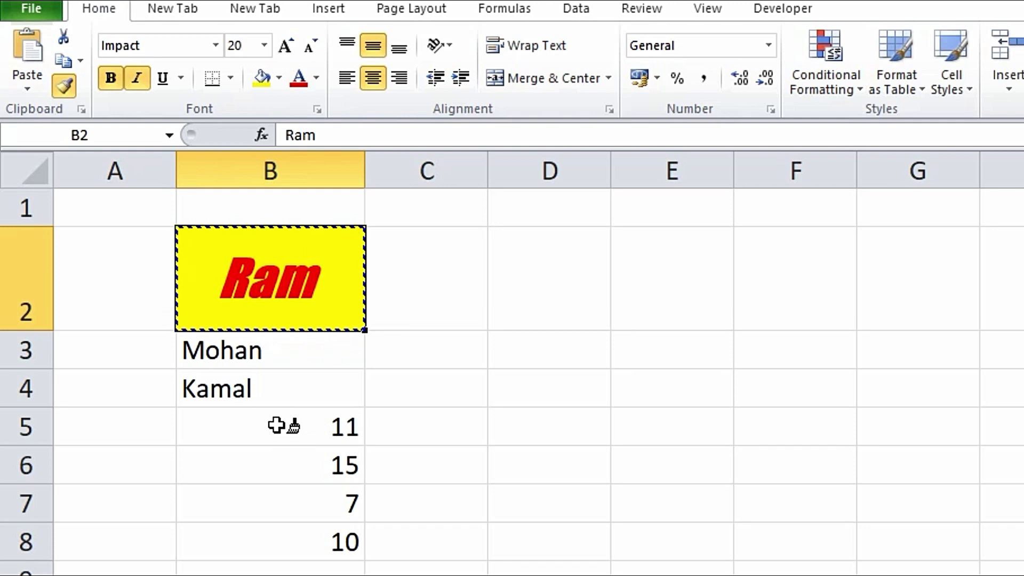
click(275, 425)
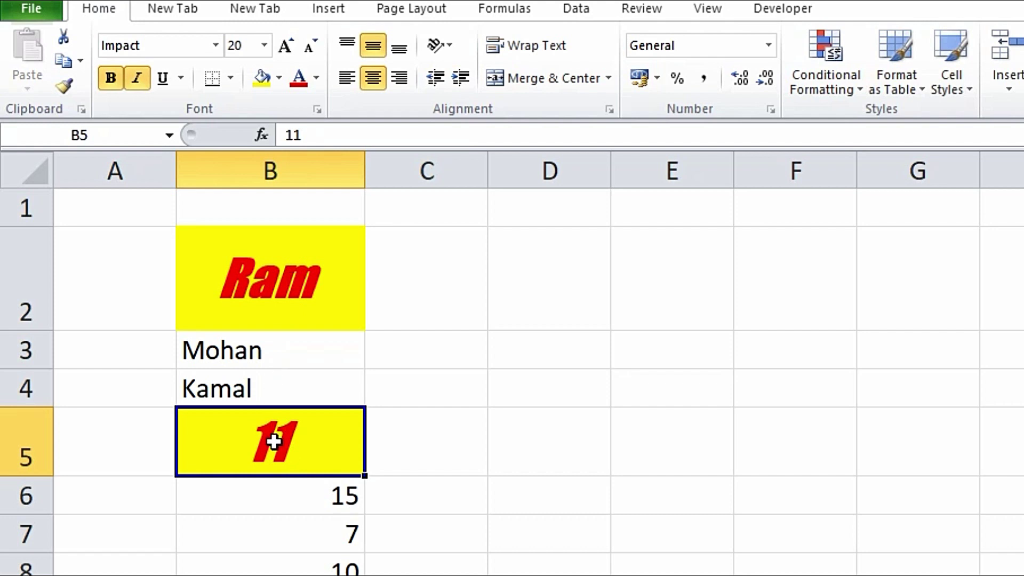
key(Right)
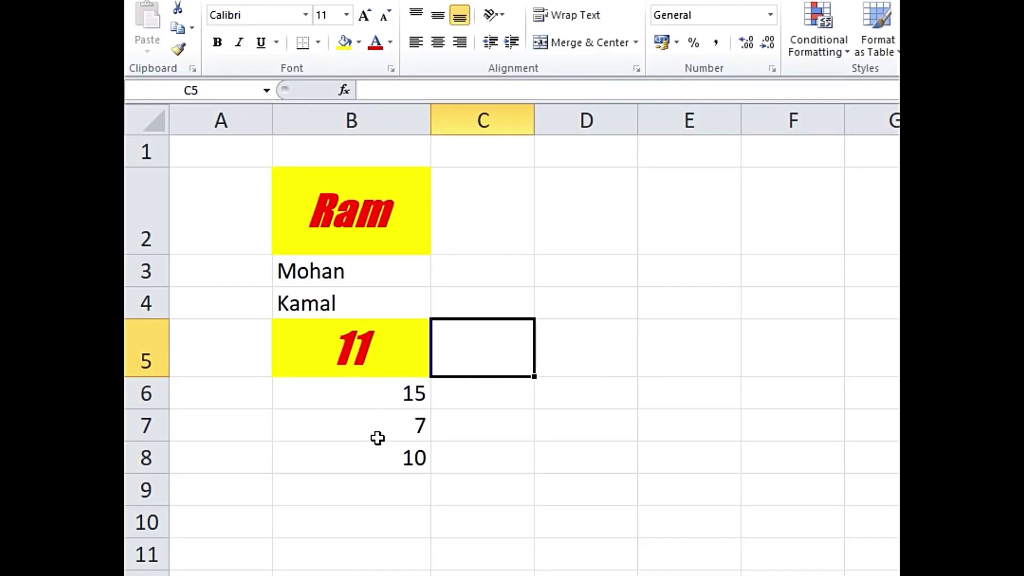
Step: Use Format Painter from B5 to style 15, 7 and 10 in B6:B8 identically
click(365, 354)
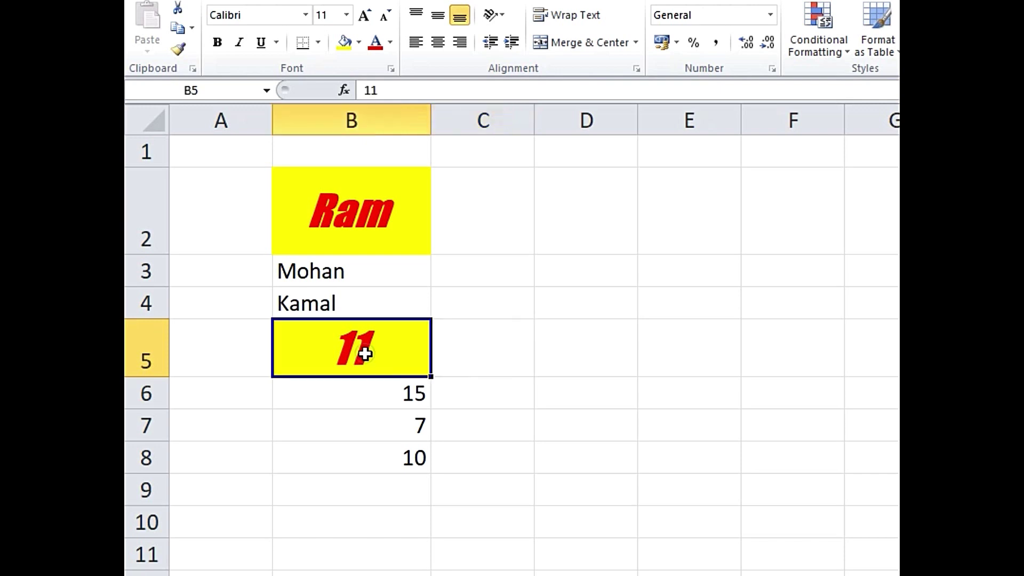
click(179, 49)
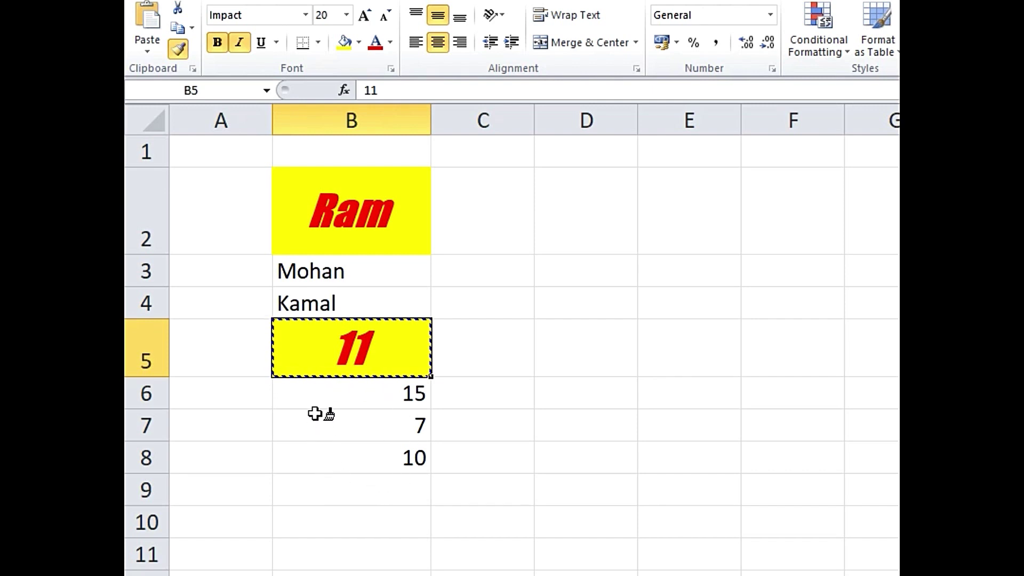
drag(340, 393, 335, 447)
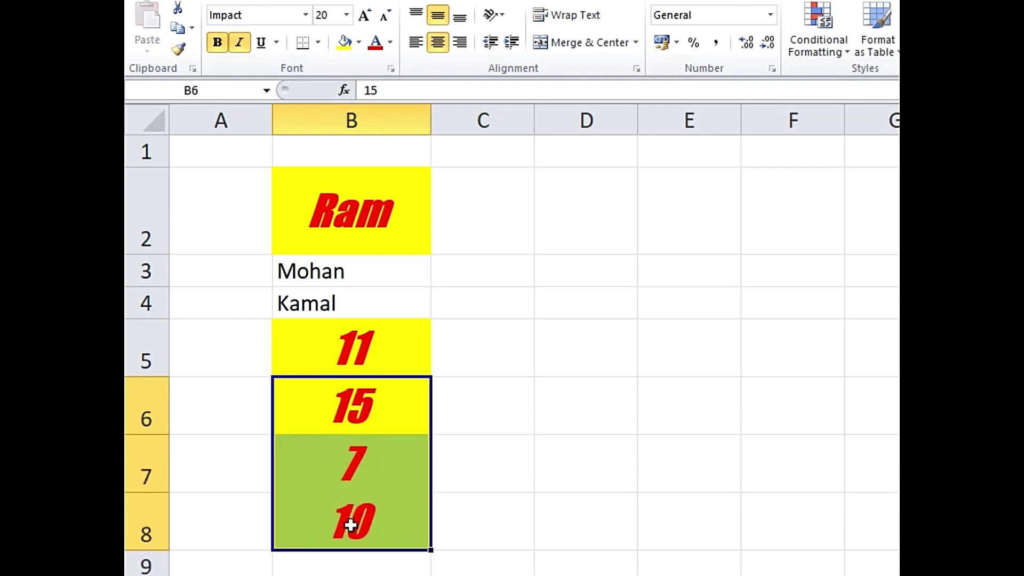
click(244, 488)
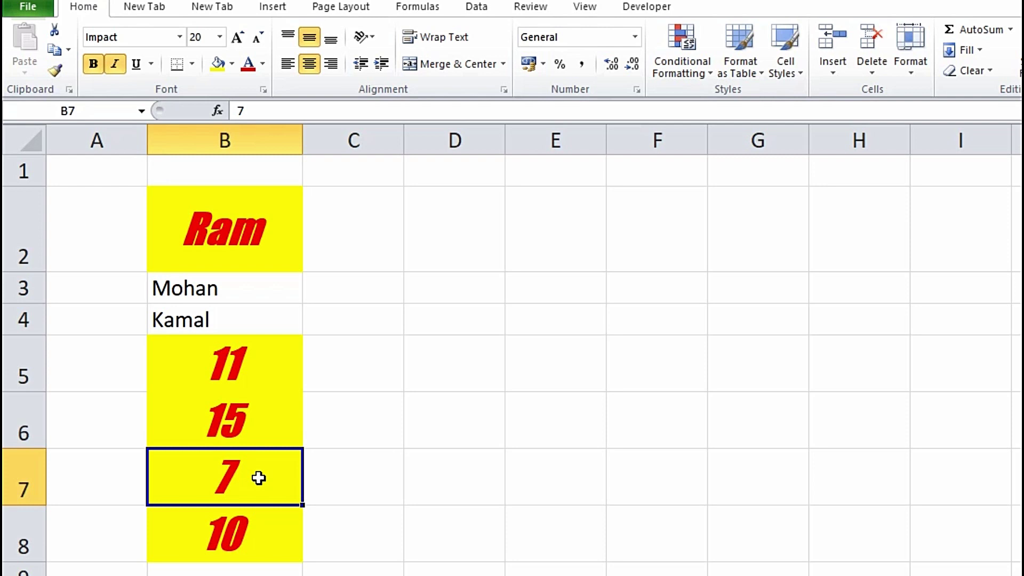
Step: Copy the plain B3 formatting onto B7 with Format Painter, clearing the 7's styling
click(173, 320)
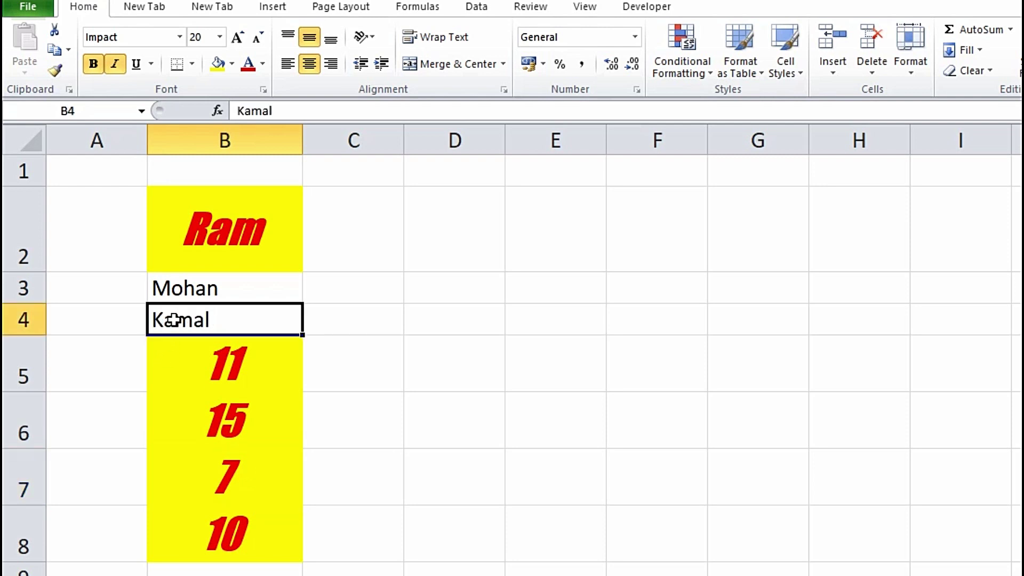
click(176, 289)
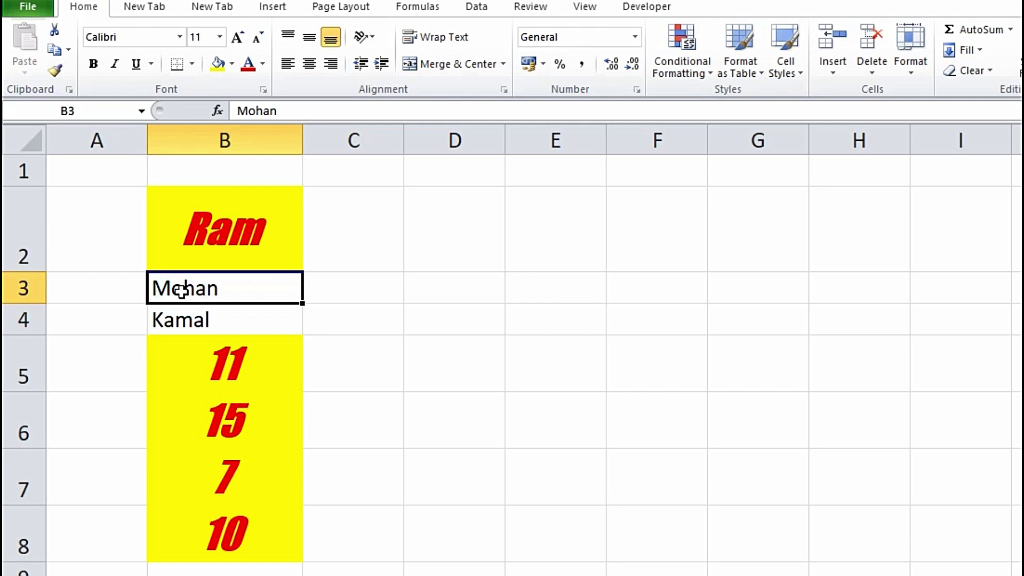
click(55, 70)
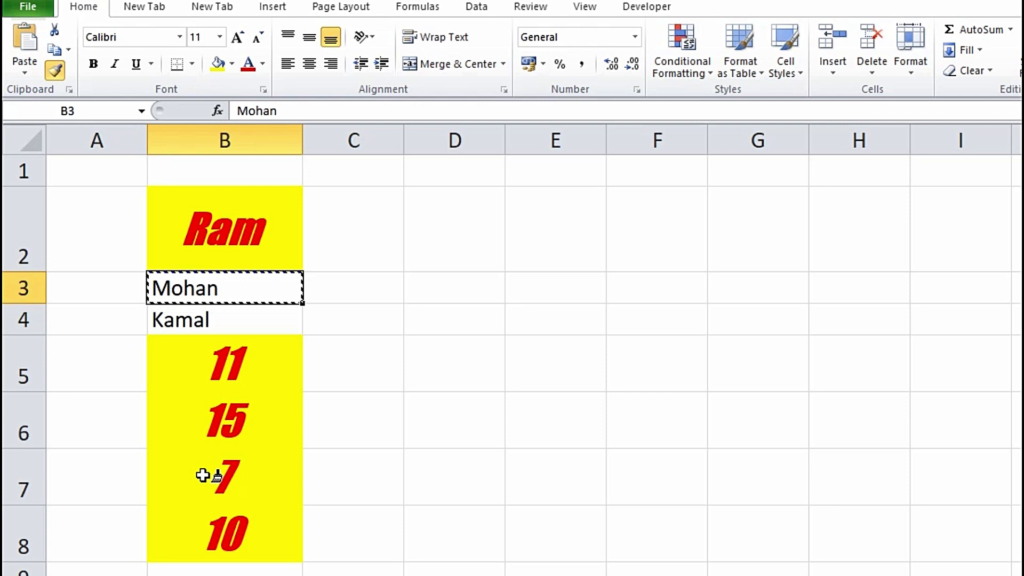
click(203, 475)
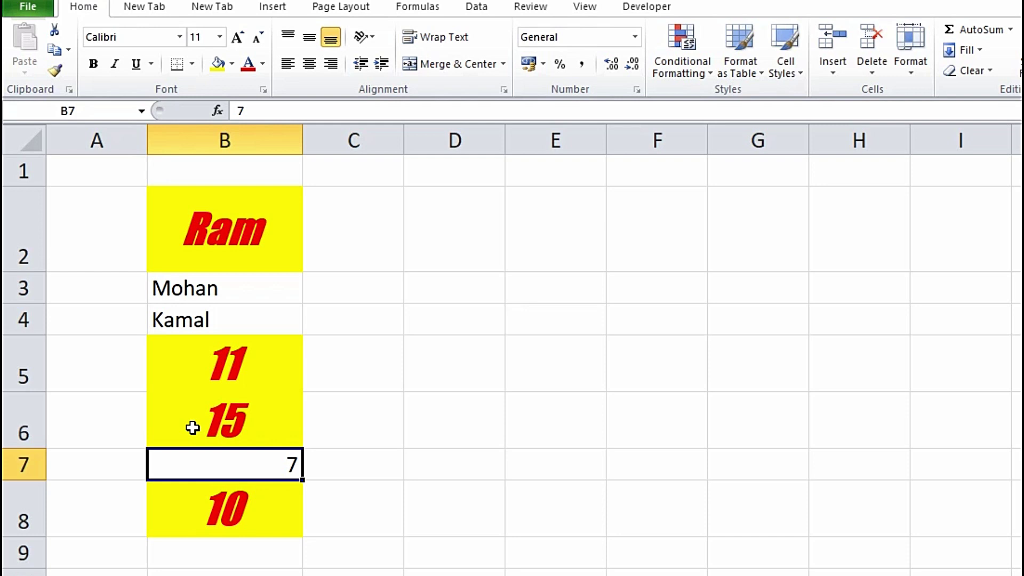
click(192, 428)
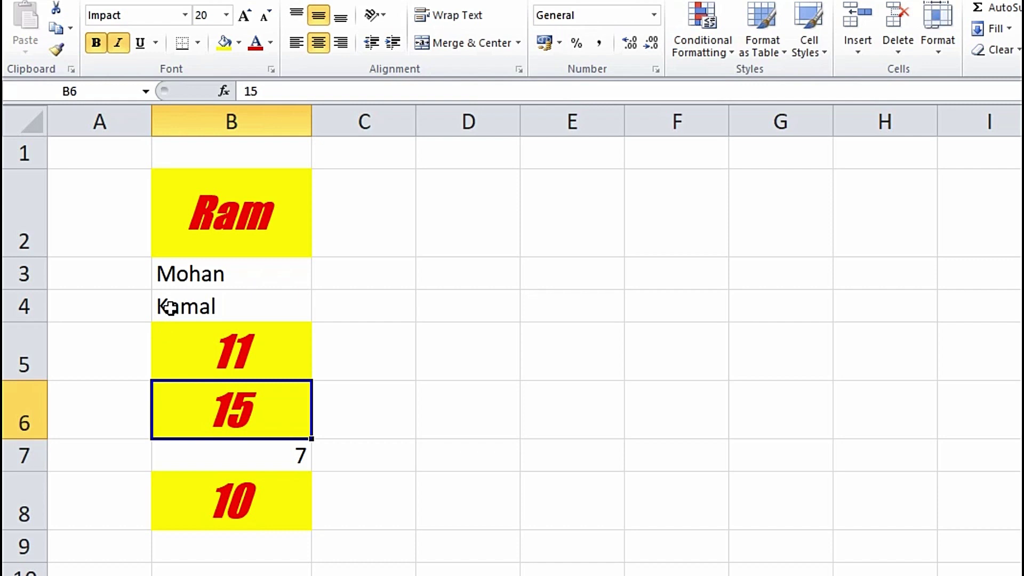
Step: Copy B6's yellow fill and red bold italic Impact formatting onto Kamal in B4 with Format Painter
click(57, 51)
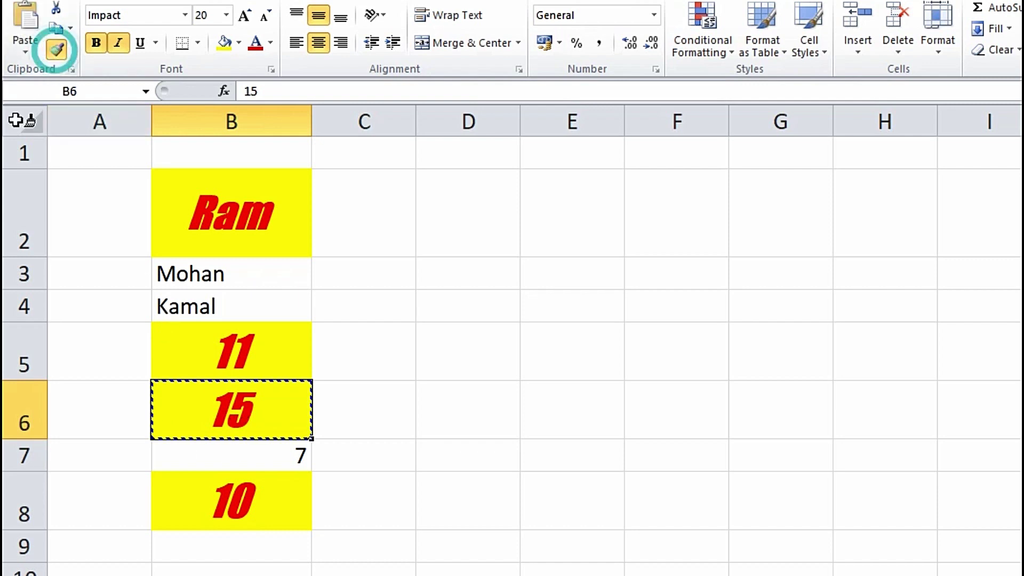
click(184, 308)
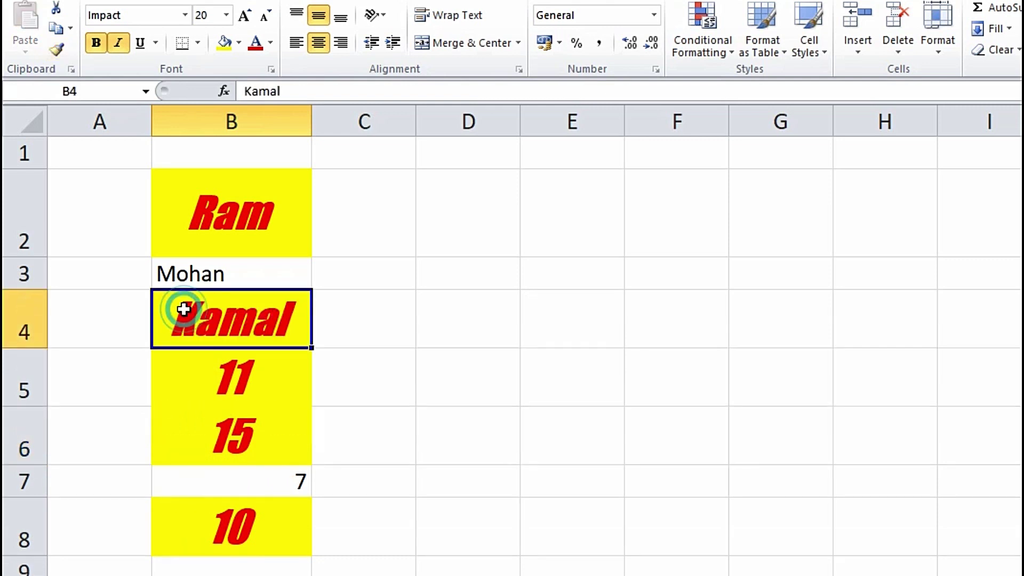